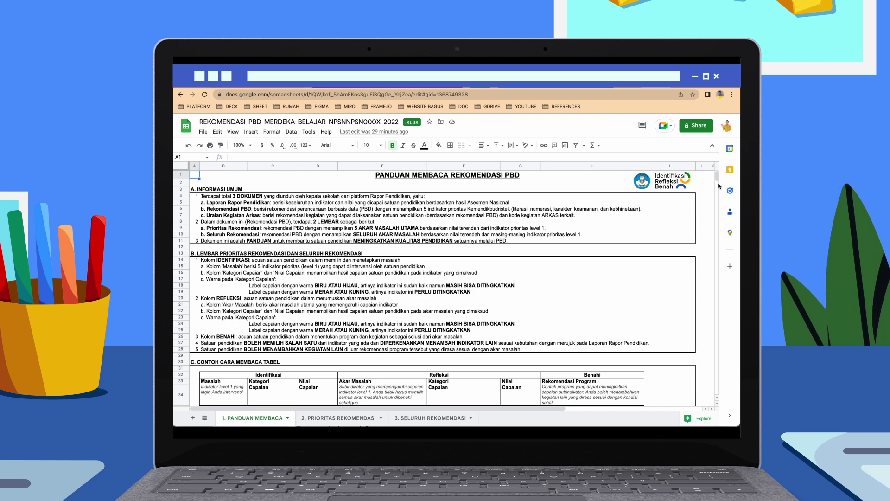
Review the PANDUAN MEMBACA guide, the PRIORITAS REKOMENDASI sheet and the full SELURUH REKOMENDASI list
drag(718, 177, 717, 176)
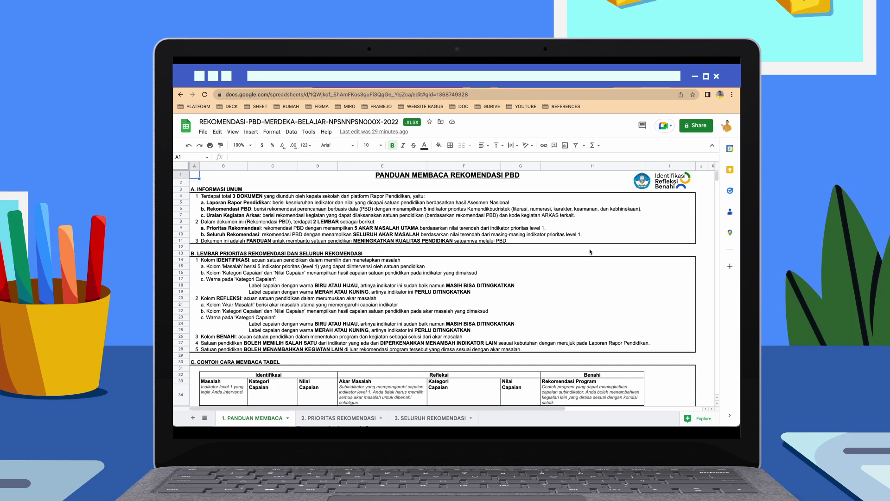
click(352, 418)
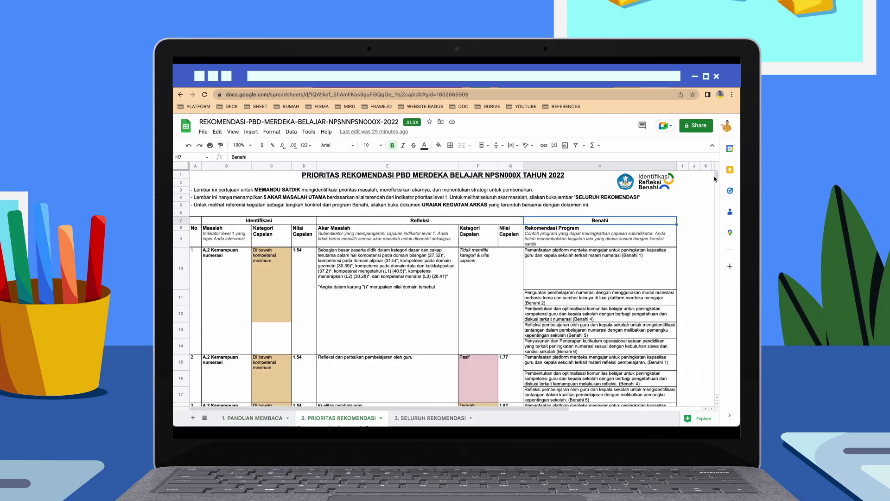
drag(718, 177, 717, 178)
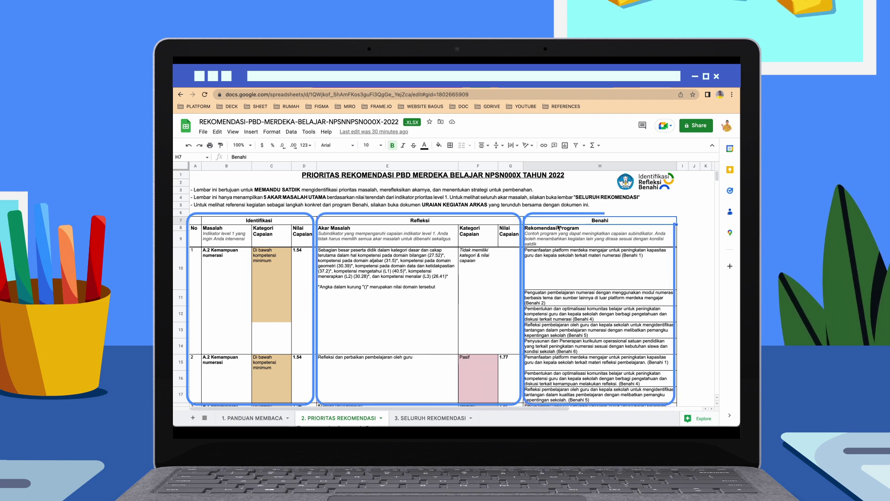
click(430, 418)
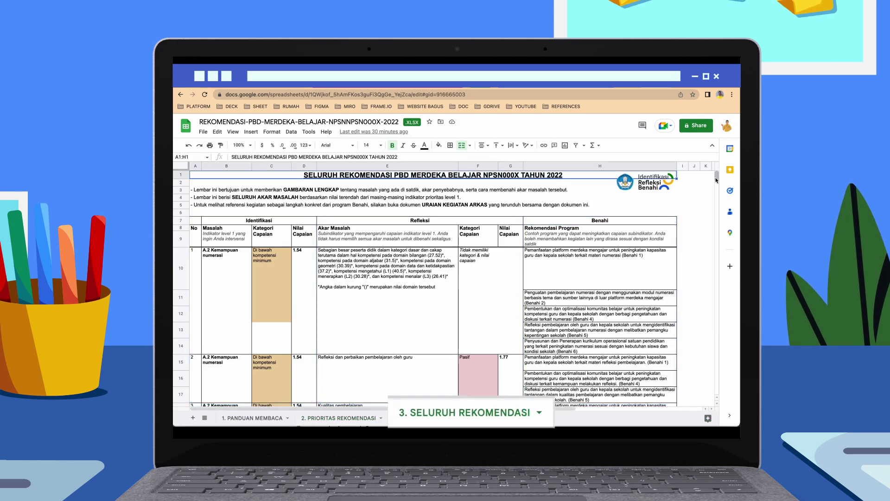
drag(717, 178, 715, 193)
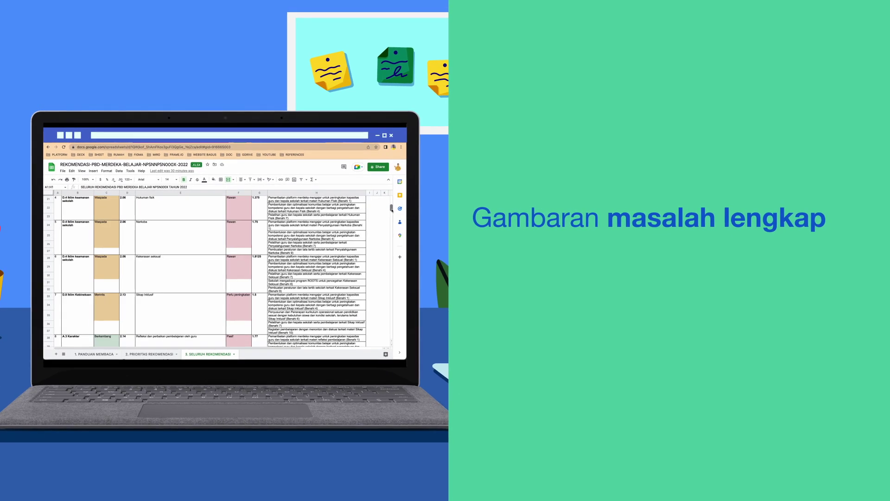
mouse_move(392, 210)
mouse_down()
mouse_move(391, 229)
mouse_move(389, 200)
mouse_up()
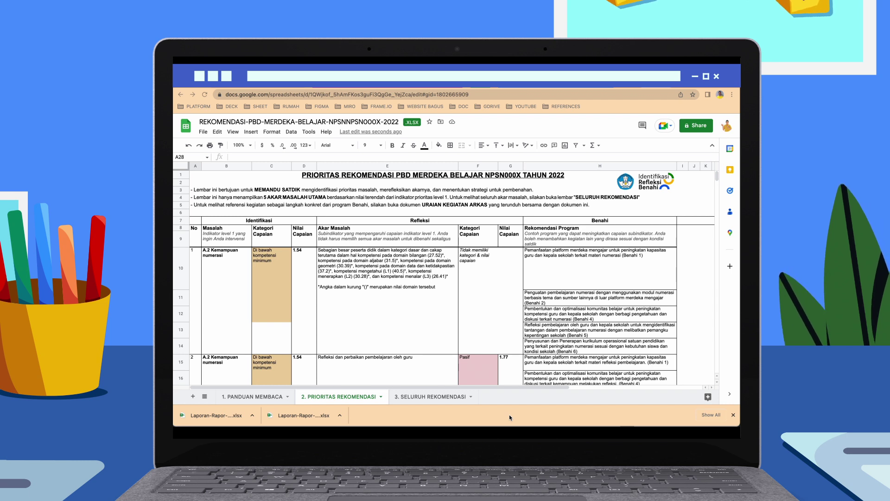
Copy the A.3 Karakter recommendation block, A38:H40, from the SELURUH REKOMENDASI sheet
click(509, 390)
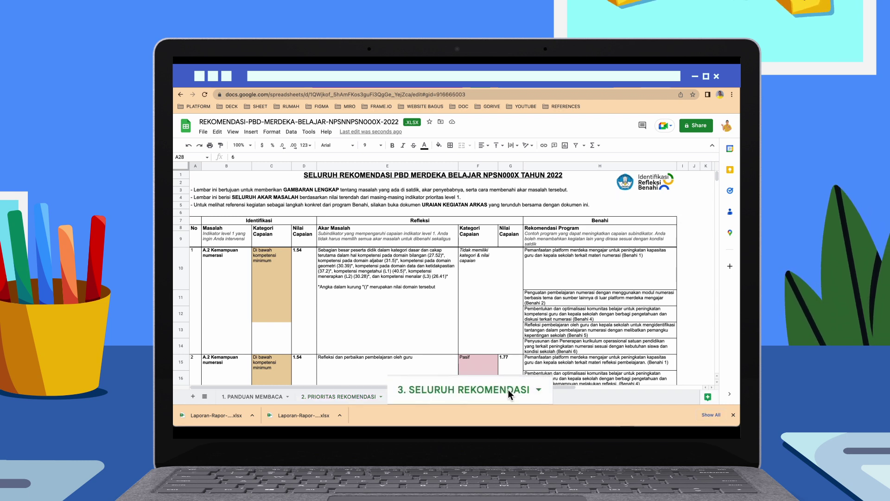
scroll(428, 339, down, 15)
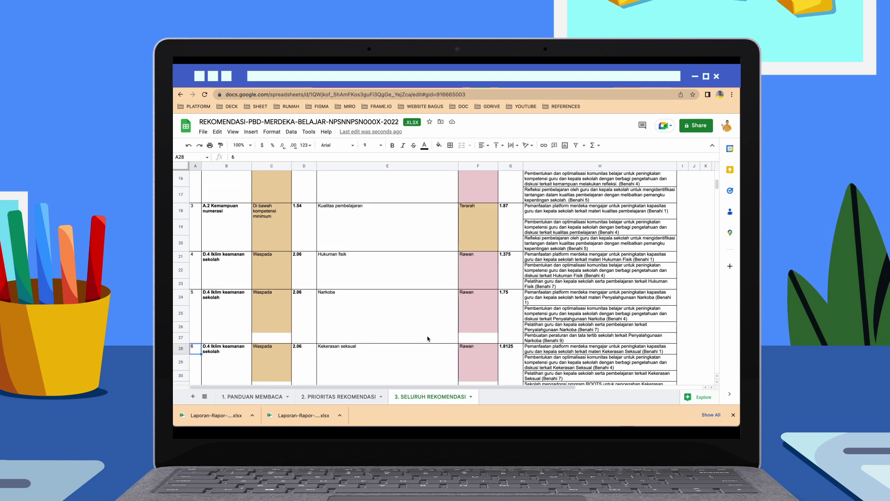
click(196, 310)
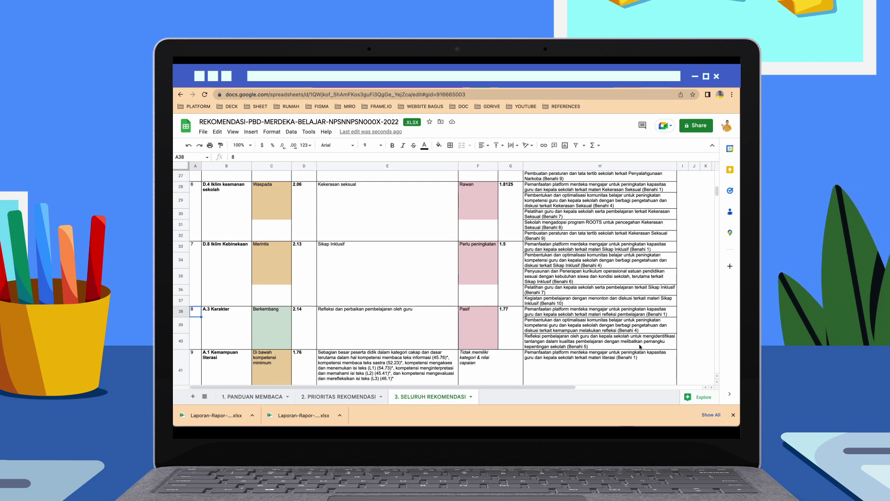
shift+click(632, 346)
right_click(241, 320)
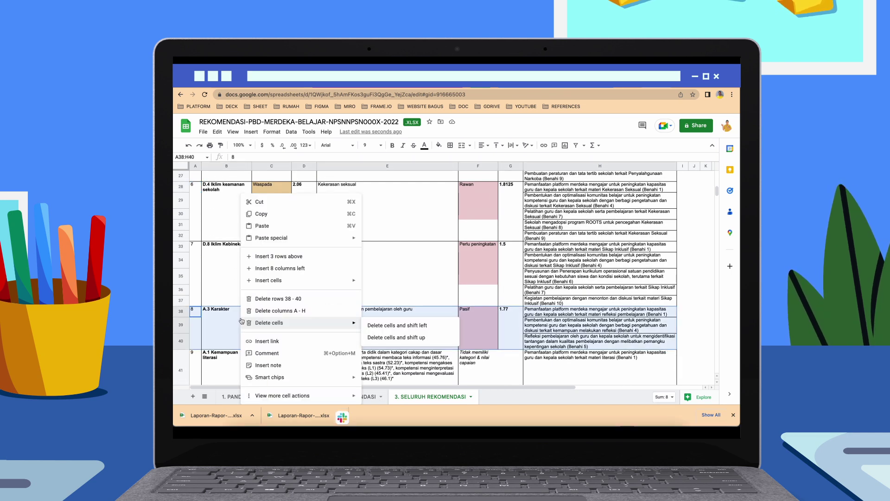
click(281, 216)
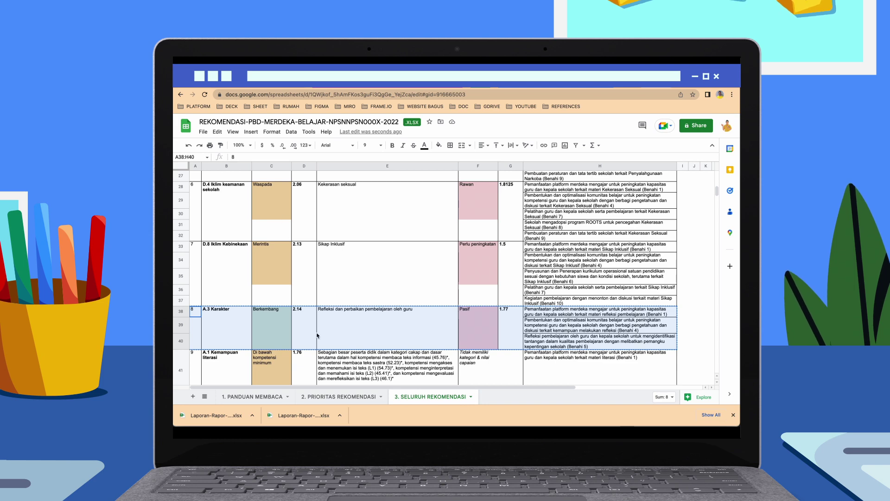
Paste the copied A.3 Karakter block at A28 of the PRIORITAS REKOMENDASI sheet, directly below the fifth priority
click(329, 397)
scroll(334, 351, down, 10)
right_click(197, 331)
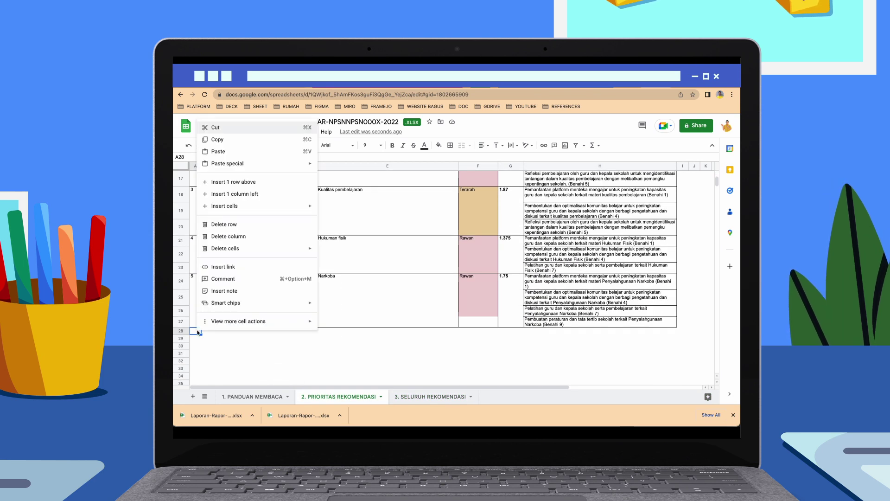
key(super+v)
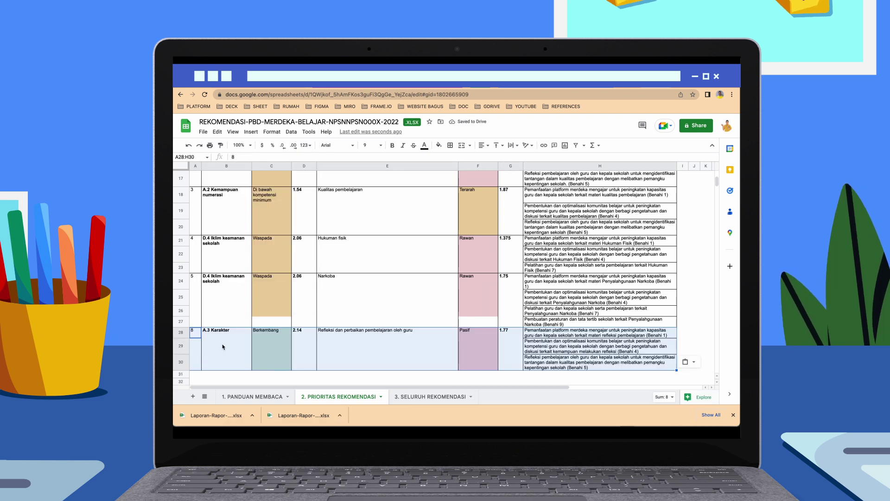
click(214, 375)
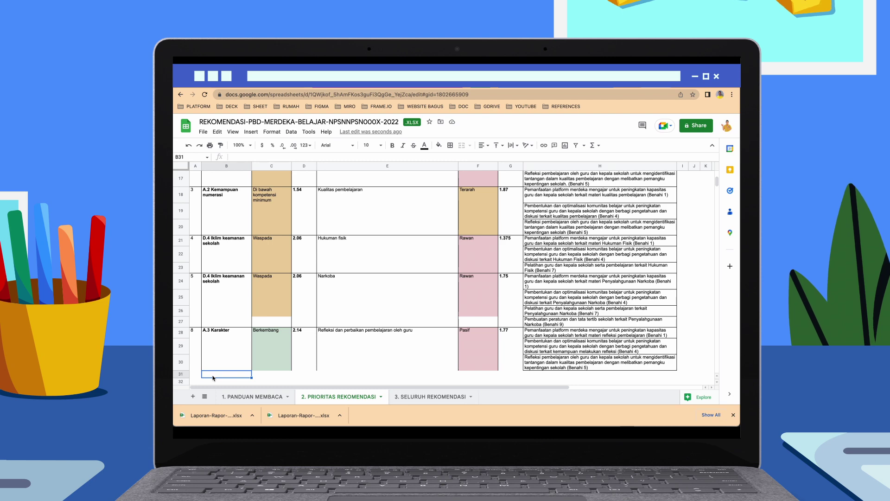
Delete rows 18 to 20 holding the third priority, Kualitas pembelajaran, from the PRIORITAS REKOMENDASI sheet
scroll(215, 347, up, 3)
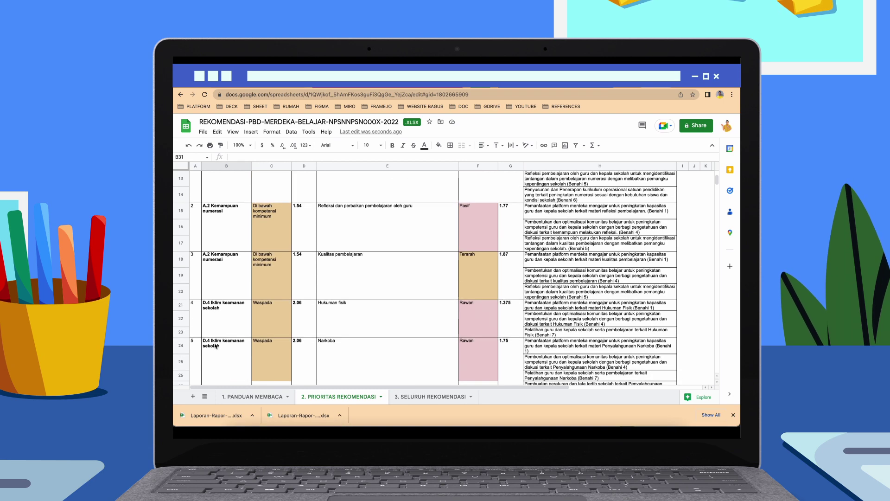
click(197, 259)
shift+click(575, 298)
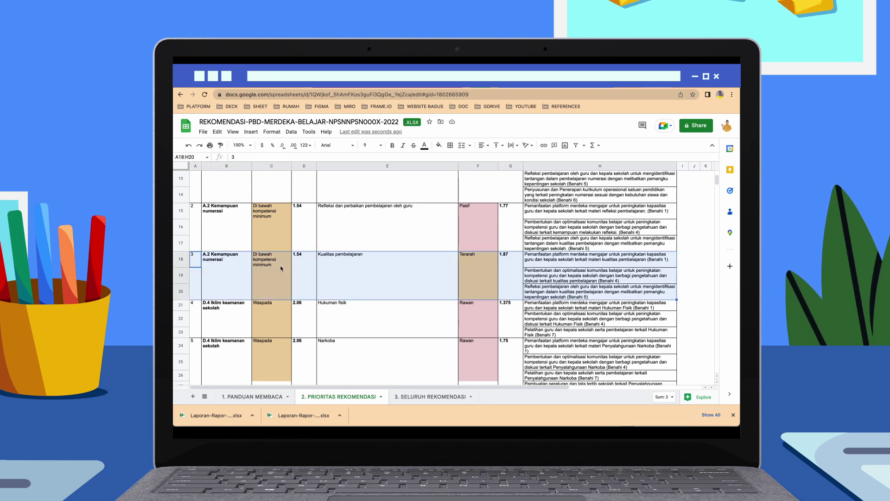
right_click(237, 268)
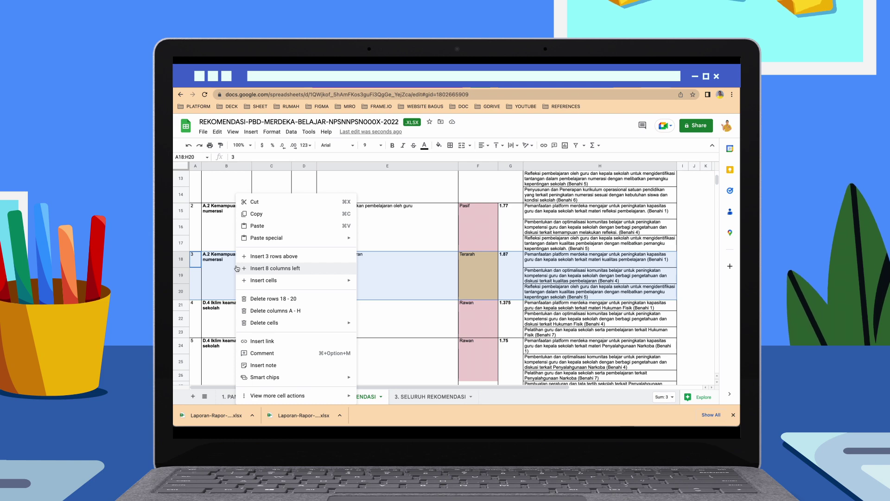
click(264, 299)
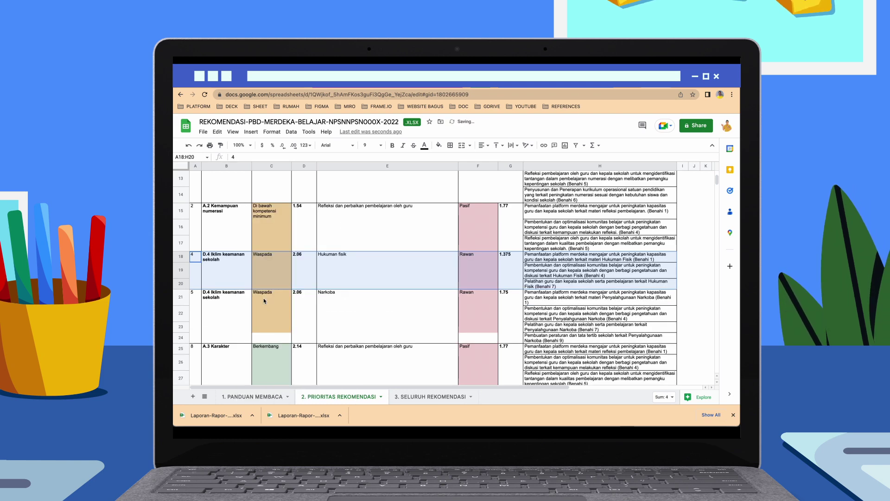
Renumber the Hukuman fisik priority in A18 as 3
click(195, 348)
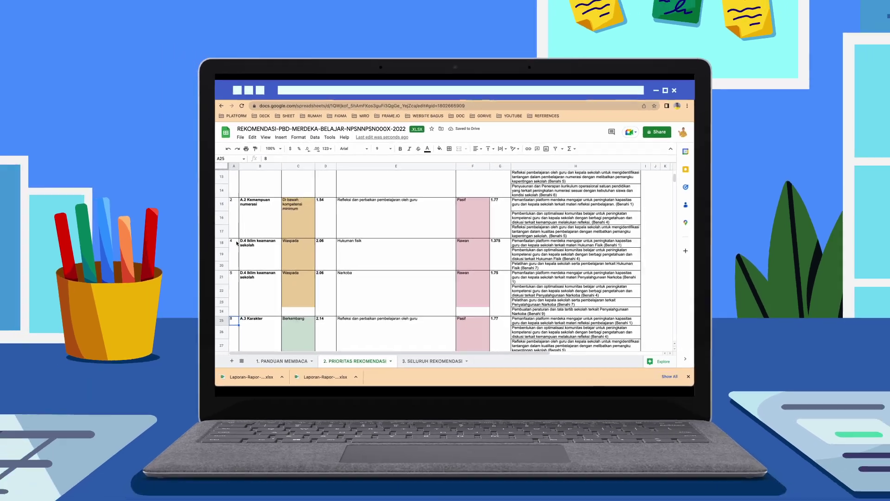
click(236, 243)
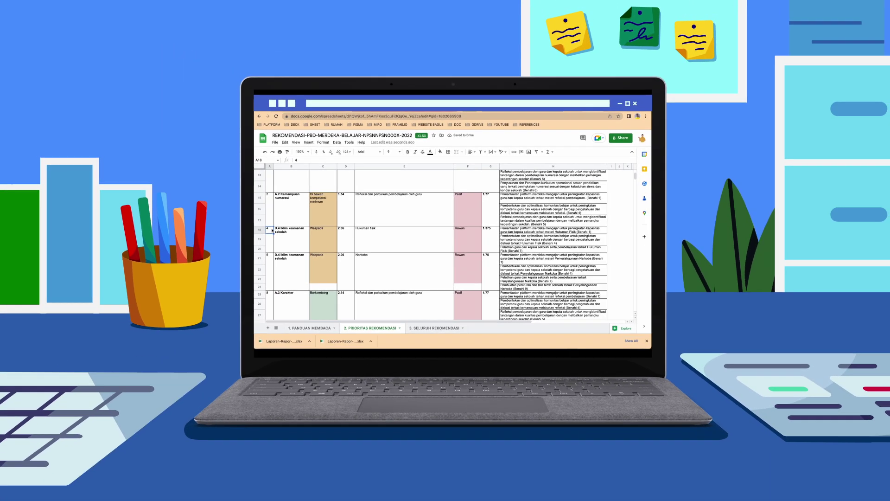
text(3)
click(234, 278)
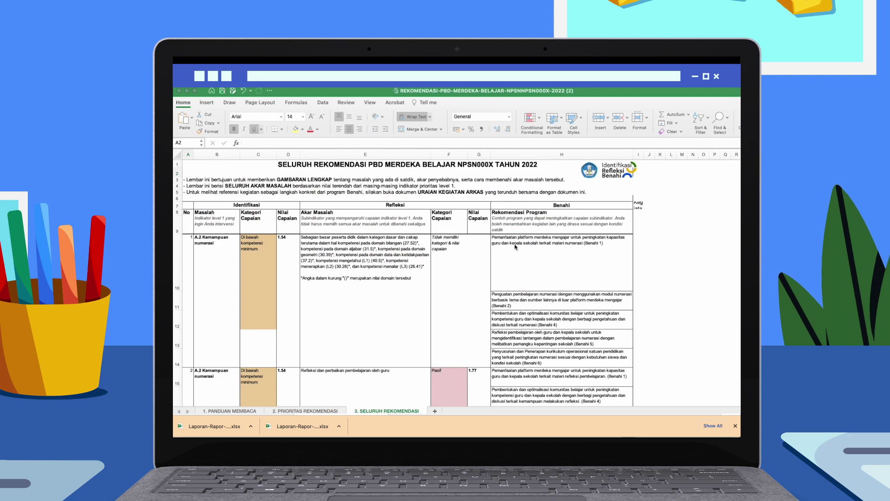
In Excel, copy the Rekomendasi Program entries H10:H117 from SELURUH REKOMENDASI into the Benahi column of LEMBAR KERJA ARKAS, starting at B14
click(516, 247)
click(527, 247)
scroll(530, 295, down, 20)
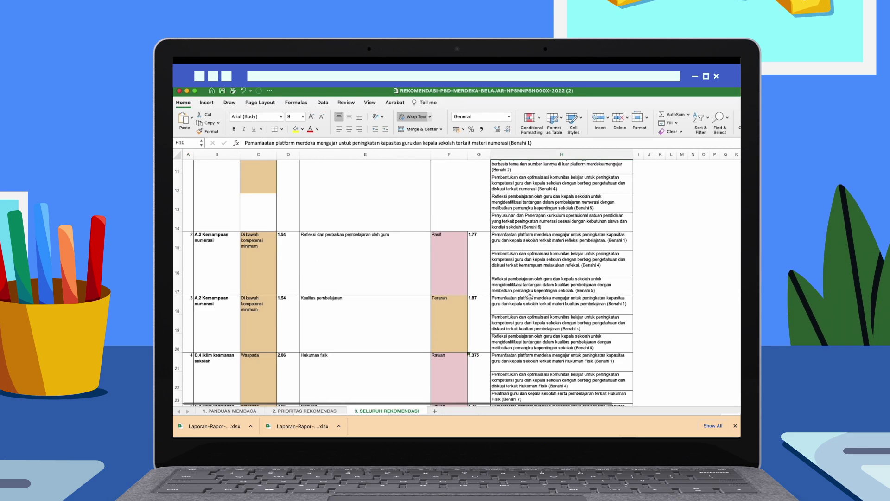
scroll(529, 296, up, 20)
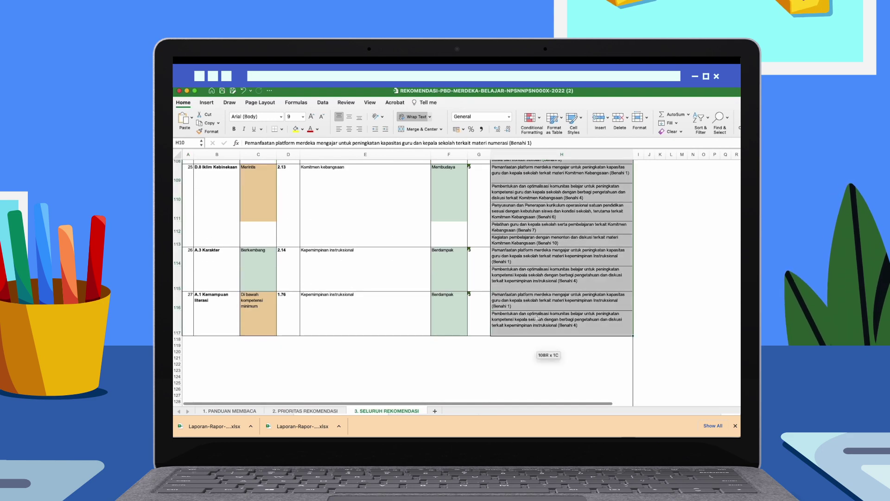
right_click(574, 263)
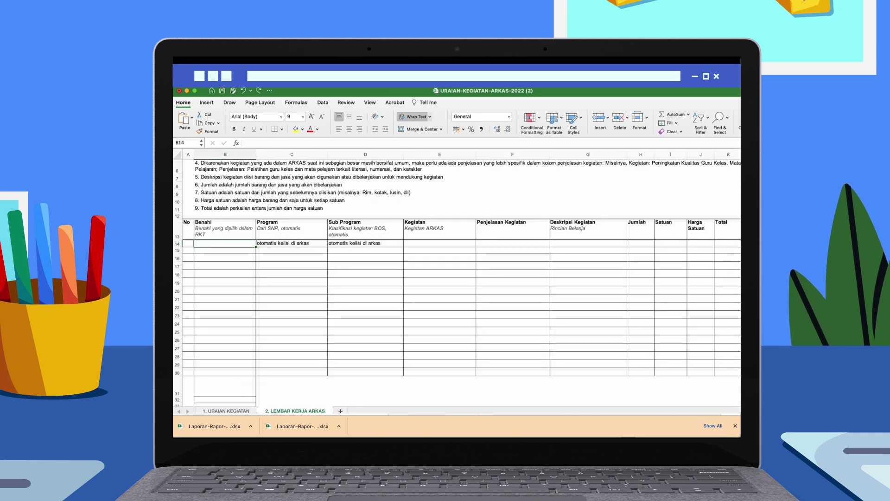
right_click(222, 245)
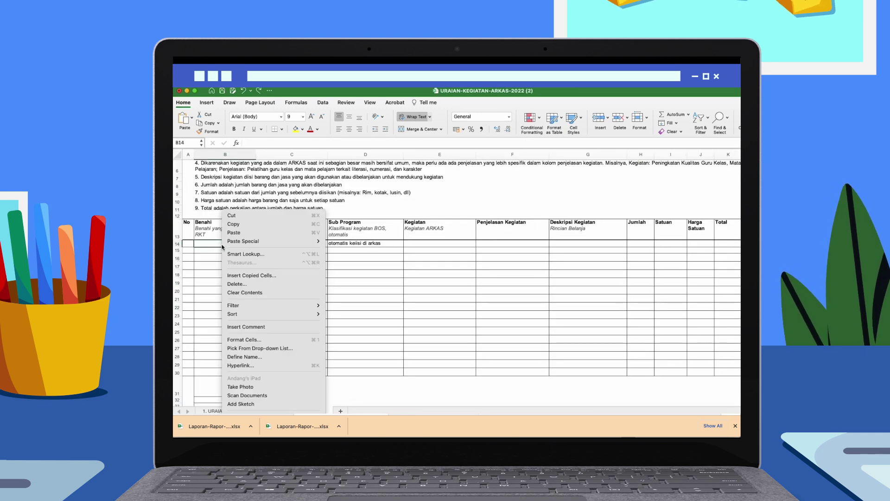
click(240, 237)
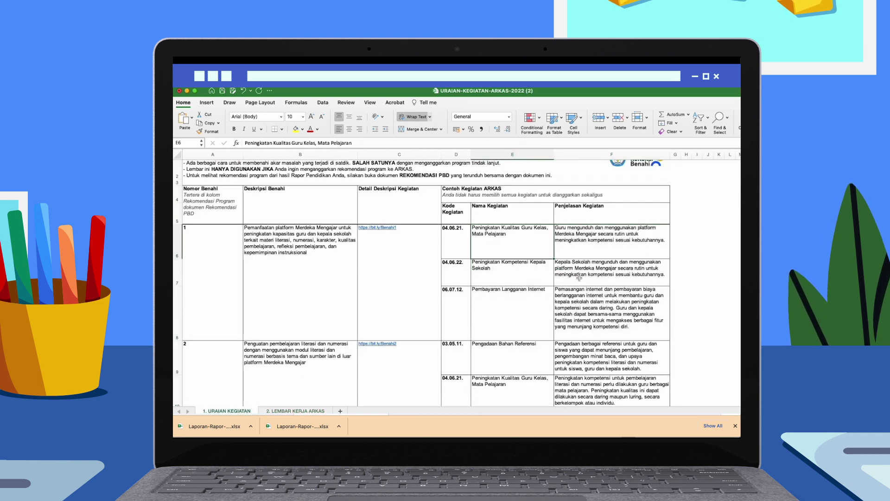
Copy the first two activity names and explanations, E6:F7 of URAIAN KEGIATAN, into LEMBAR KERJA ARKAS starting at E14
shift+click(580, 278)
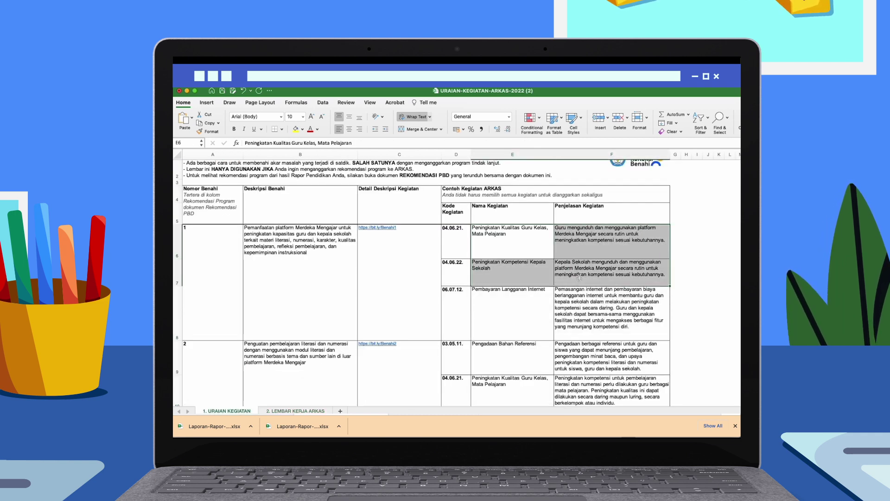
right_click(579, 278)
click(594, 210)
click(304, 410)
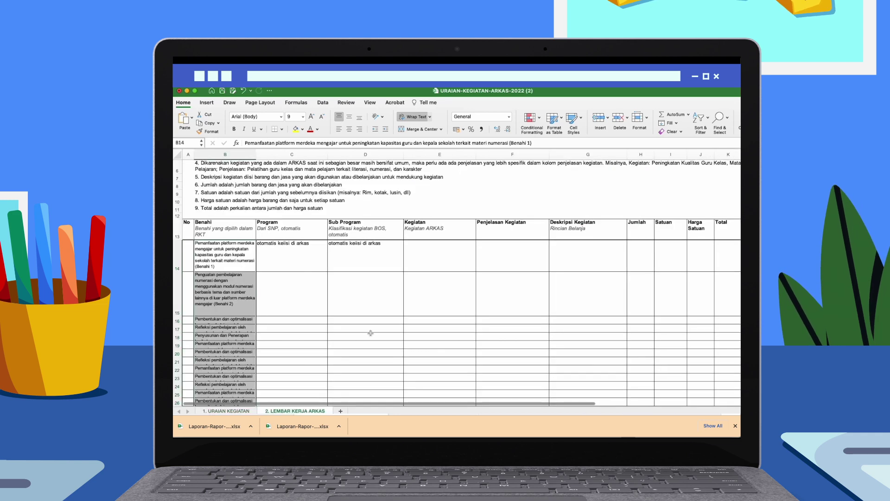
right_click(427, 256)
click(453, 233)
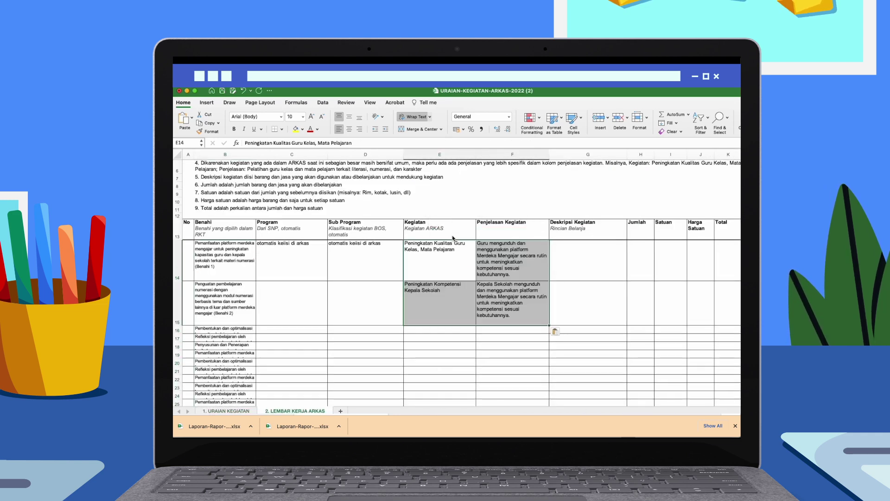
Fill row 14 with Deskripsi Kegiatan handphone, Jumlah 10, Satuan pcs, Harga Satuan 3000000 and Total 30000000
click(568, 254)
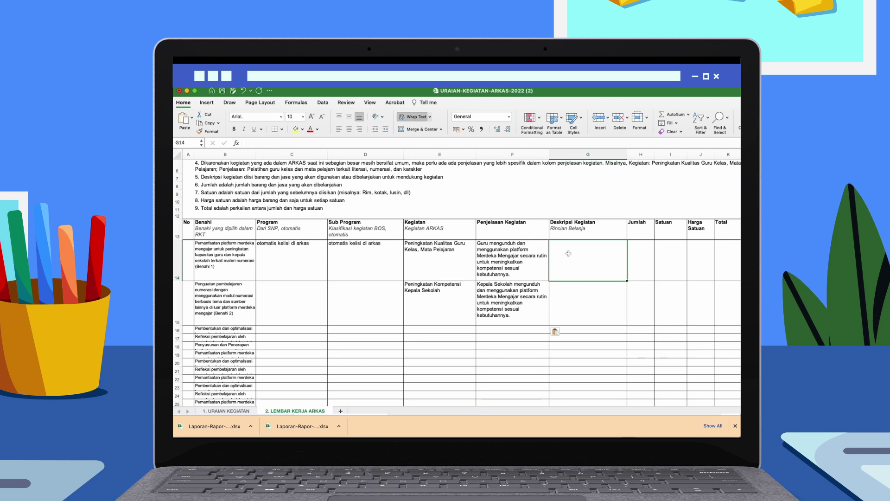
text(handphone)
click(636, 265)
text(10)
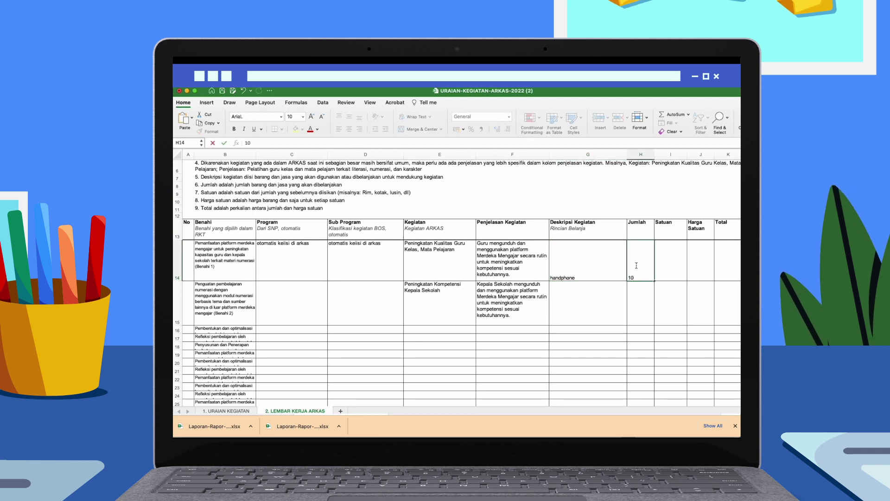
click(666, 262)
text(pcs)
click(699, 262)
text(300)
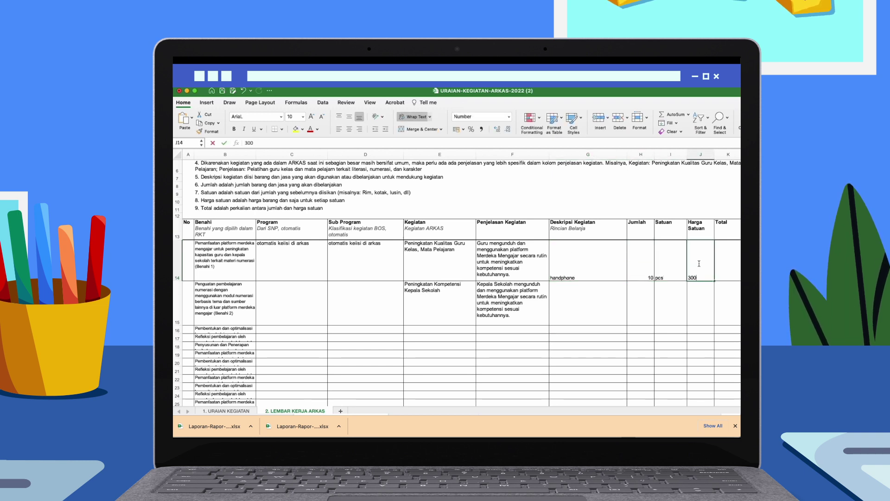
text(0000)
click(726, 269)
text(300000)
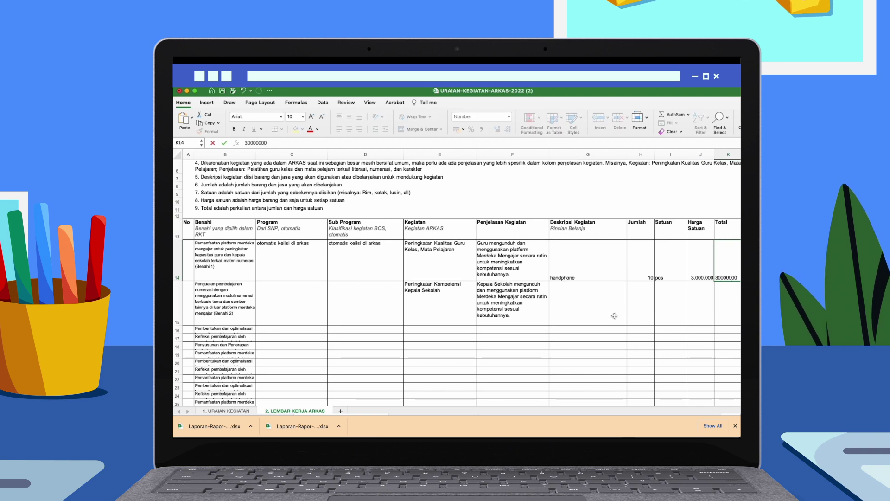
Fill row 15 with Deskripsi Kegiatan Buku Ajar, Jumlah 100, Satuan pcs, Harga Satuan 90000 and Total 9000000
click(615, 315)
text(Buku Ajar)
click(647, 319)
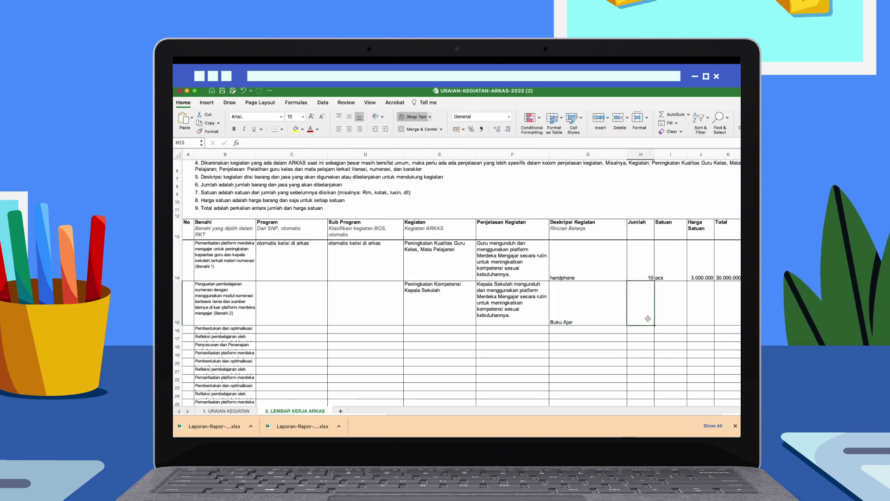
text(100)
click(674, 319)
text(pcs)
click(699, 318)
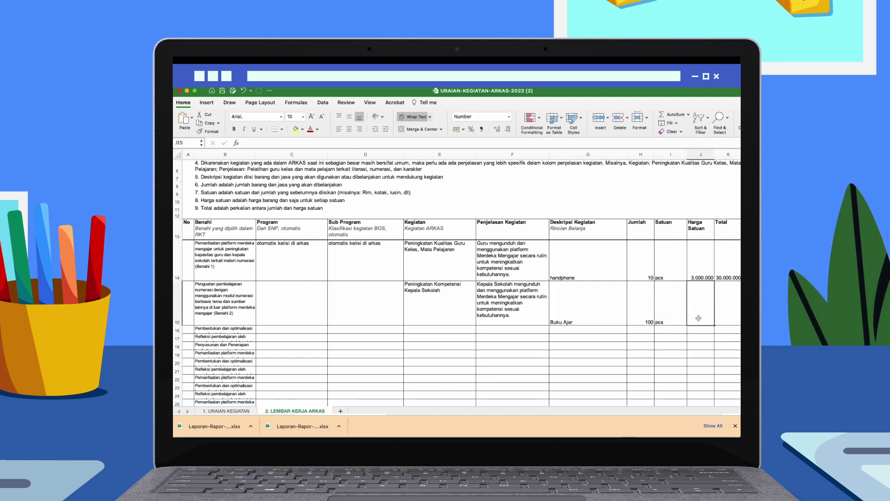
text(90000)
click(728, 318)
text(9000)
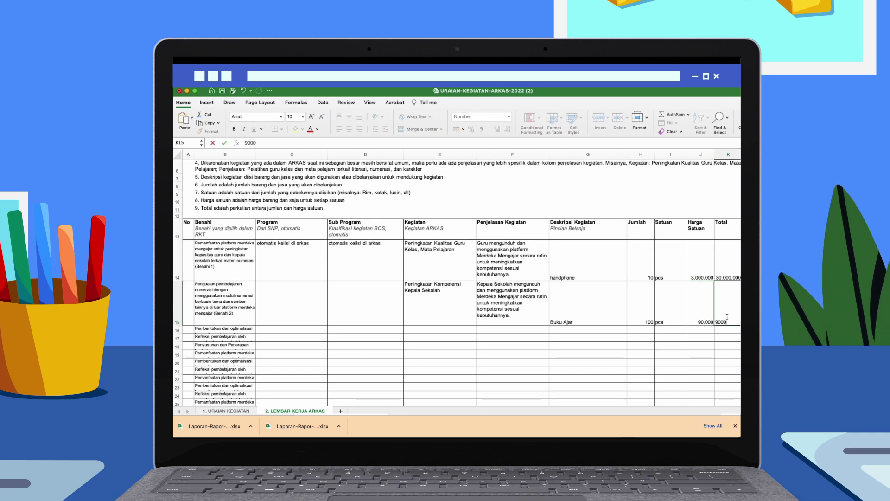
click(732, 328)
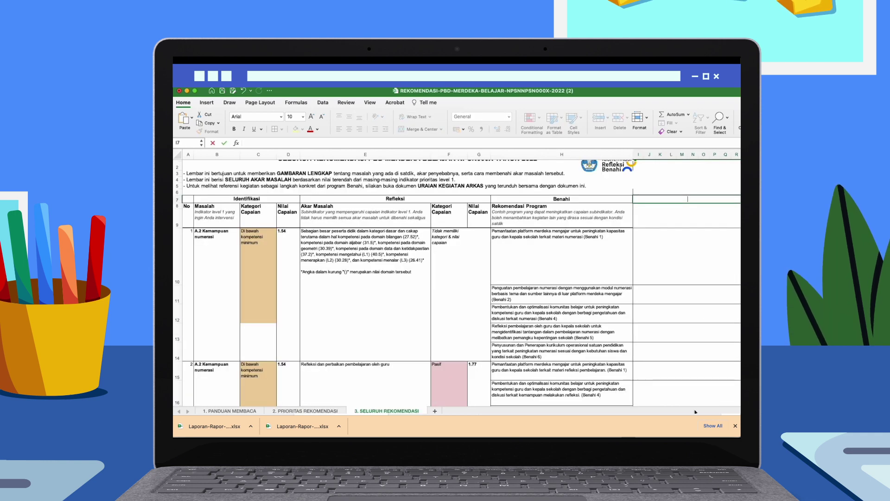
In SELURUH REKOMENDASI, enter the header Kegiatan in I7 and copy the LEMBAR KERJA ARKAS activities E14 and E15 into I10 and I11
text(Kegia)
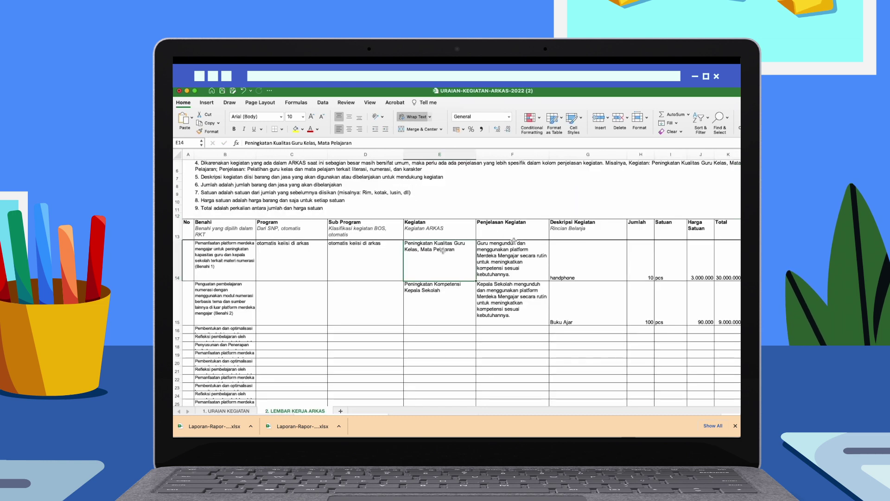
right_click(441, 194)
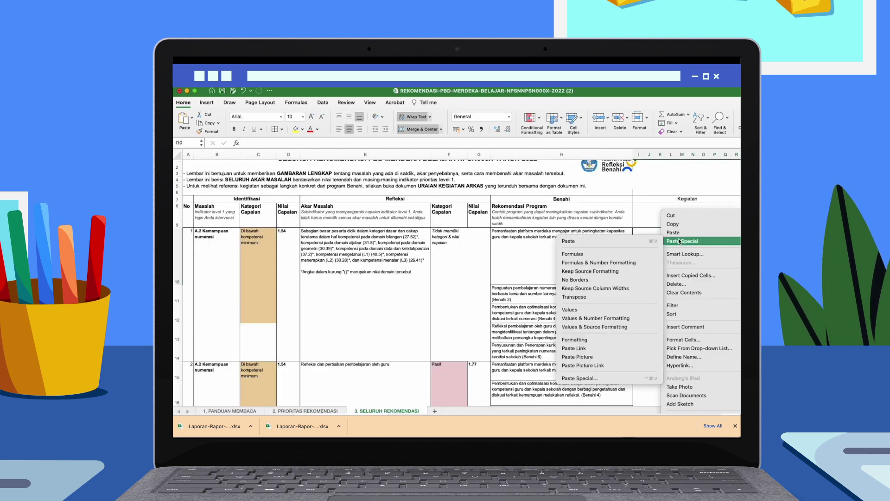
click(569, 241)
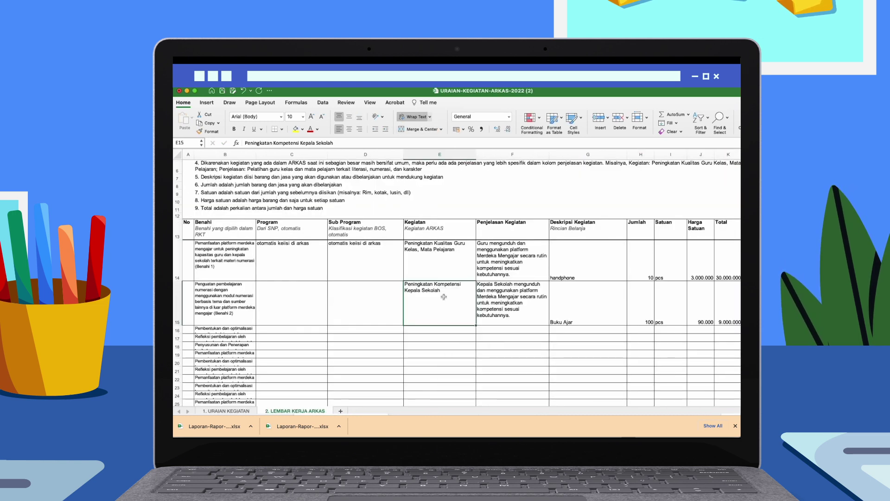
right_click(441, 194)
click(651, 294)
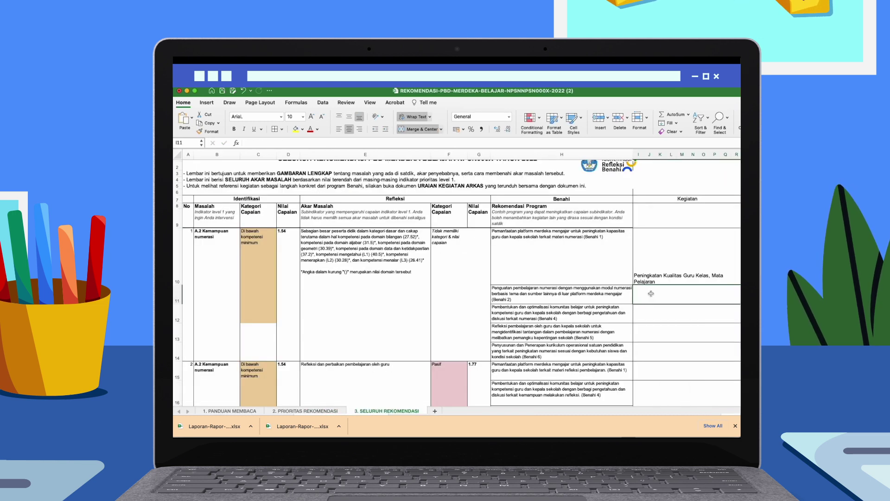
right_click(651, 293)
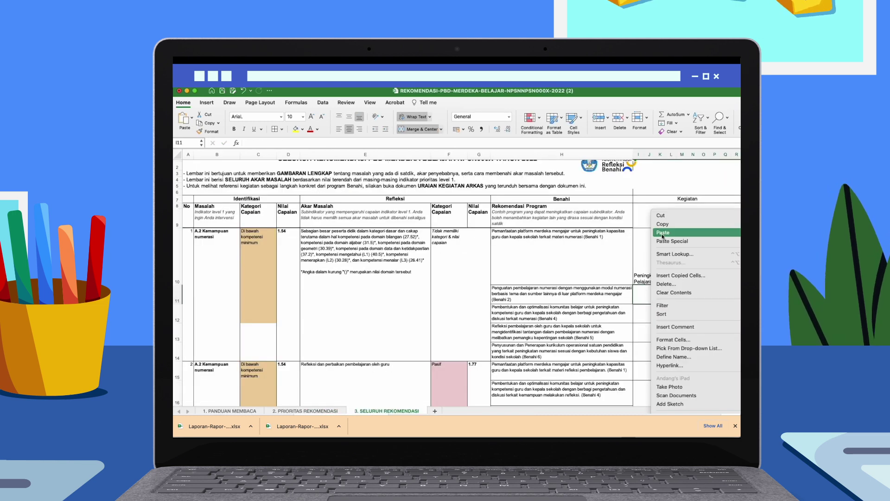
click(658, 234)
click(654, 309)
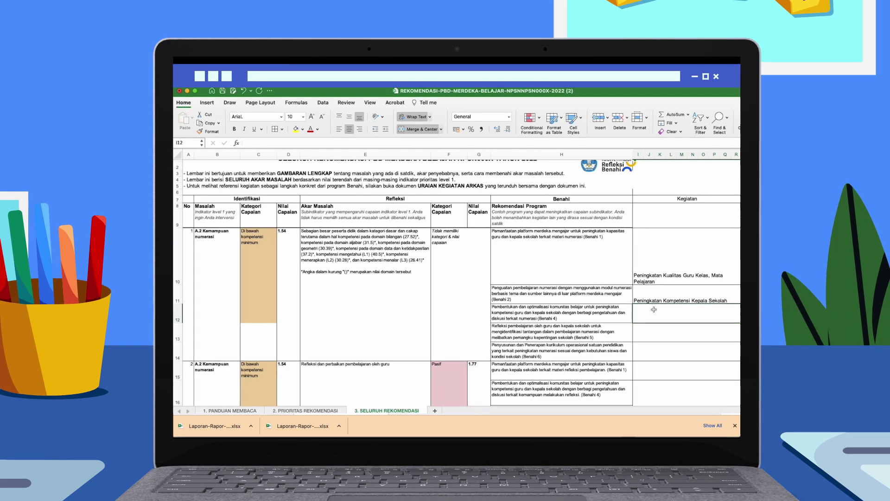